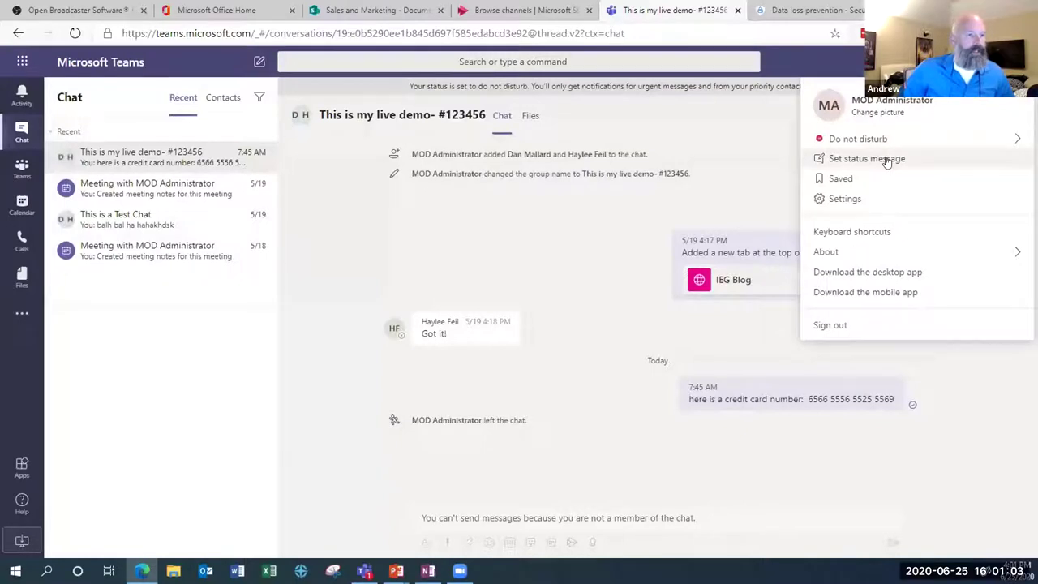
# Enter the status message 'out to lunch- be back in 30 min', correcting 'bakc' to 'back'.
pyautogui.click(887, 160)
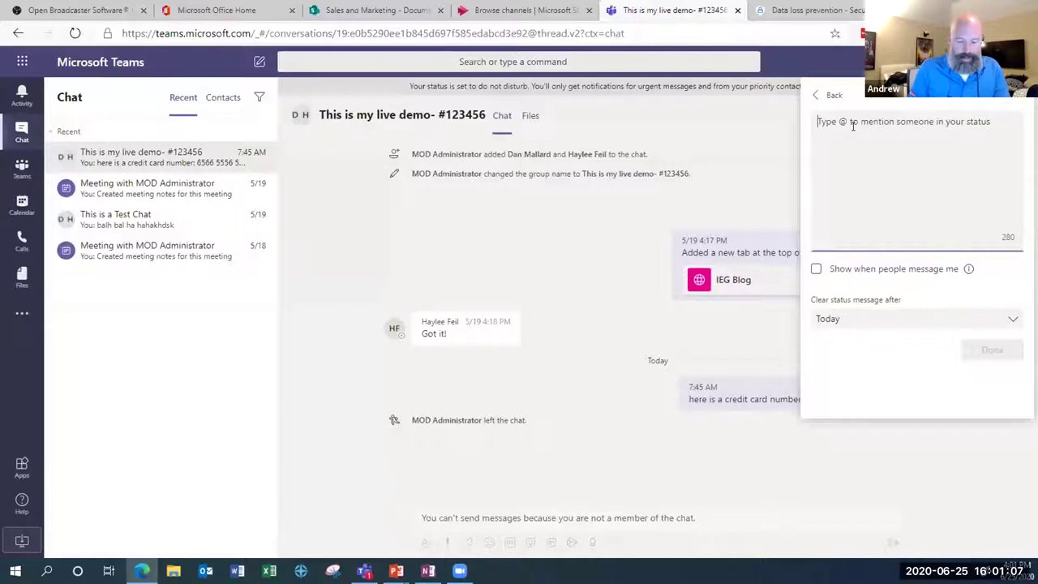
pyautogui.write('out to lunch')
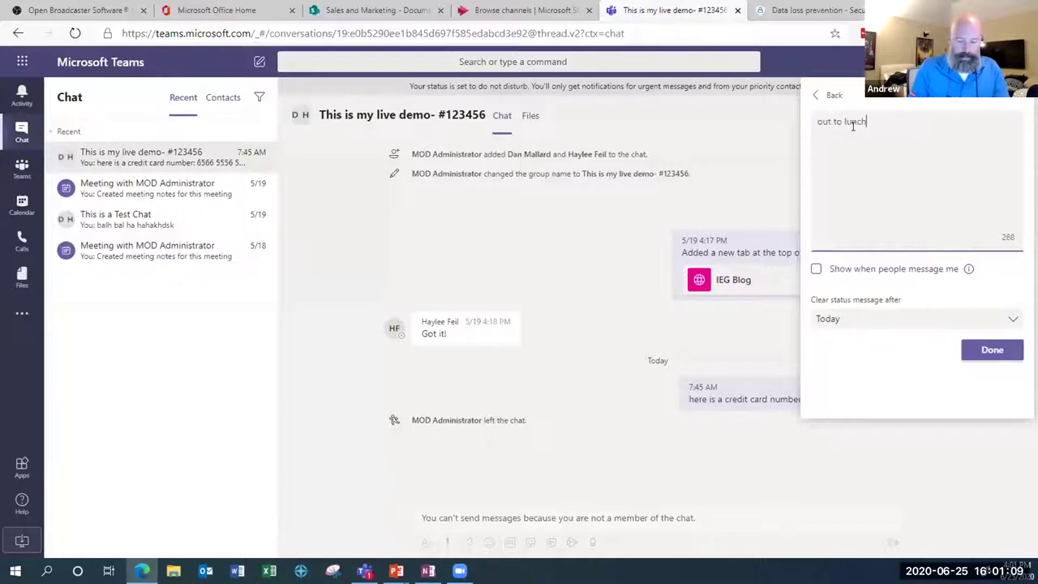
pyautogui.write('-  be bakc i')
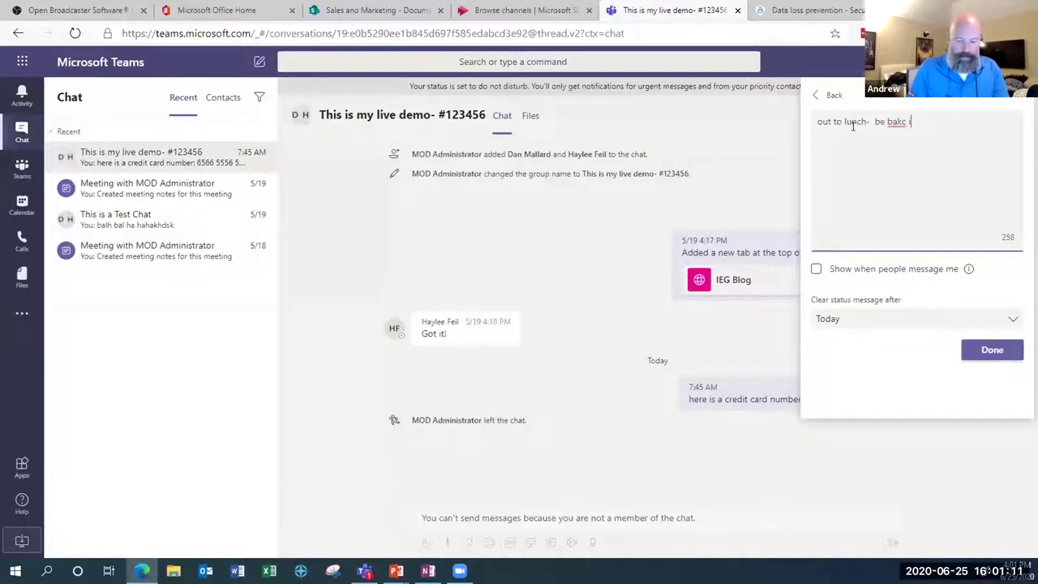
pyautogui.write('n 30 min')
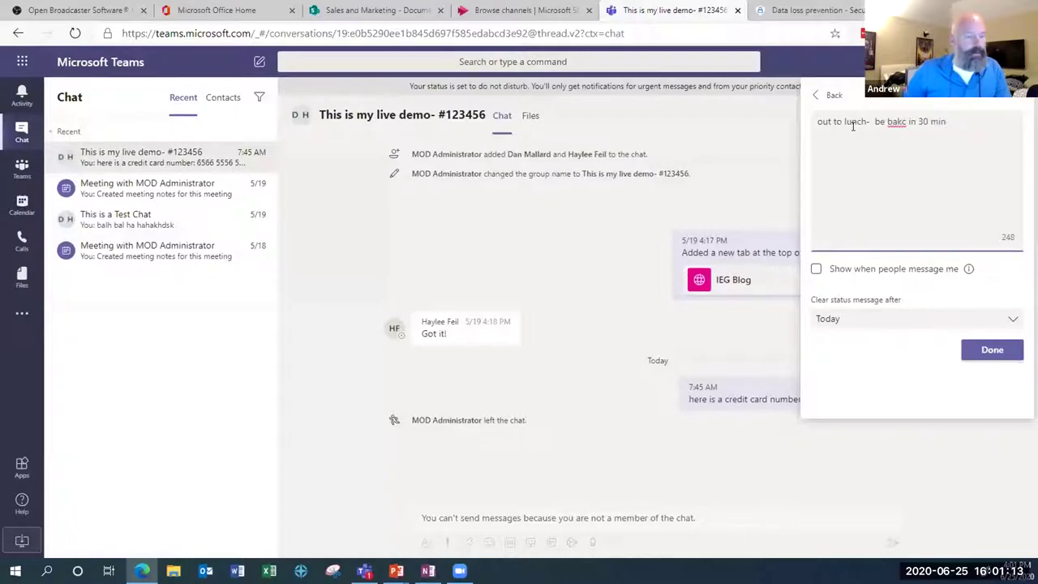
pyautogui.rightClick(897, 116)
pyautogui.click(876, 132)
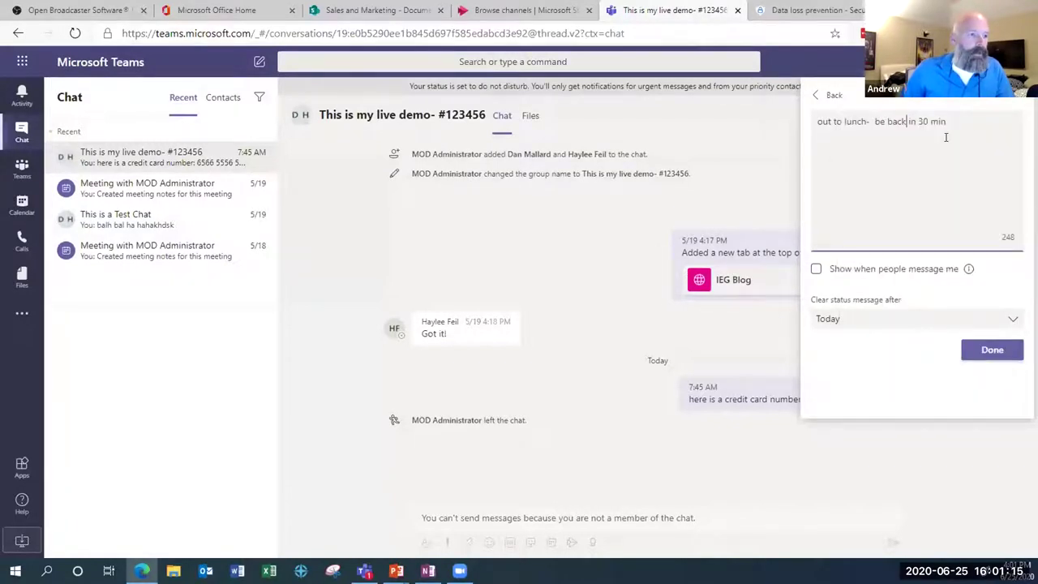
# Show the status when people message, set it to clear at custom time 4:30 PM, and save.
pyautogui.click(817, 269)
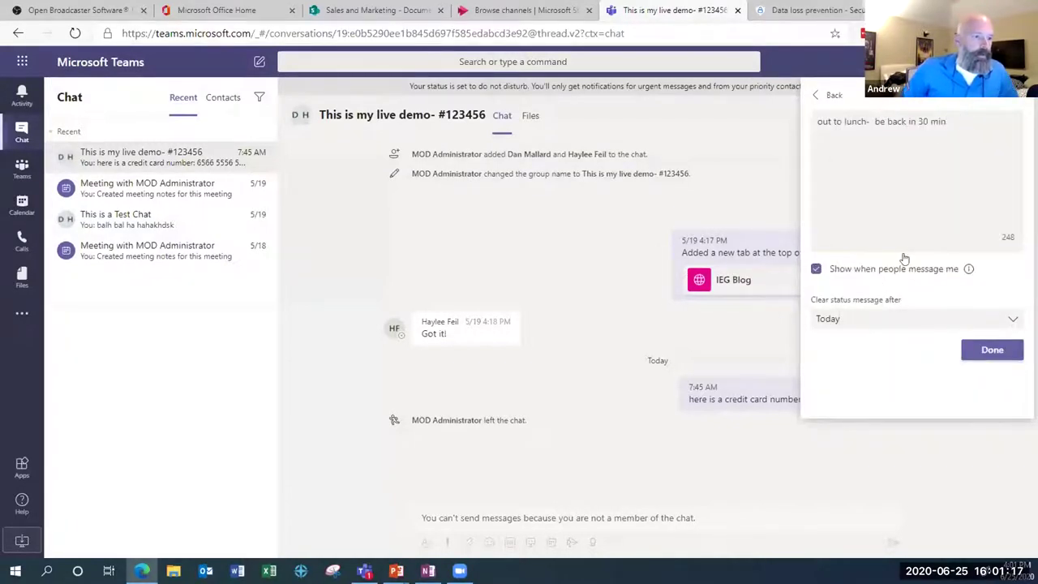
pyautogui.click(925, 318)
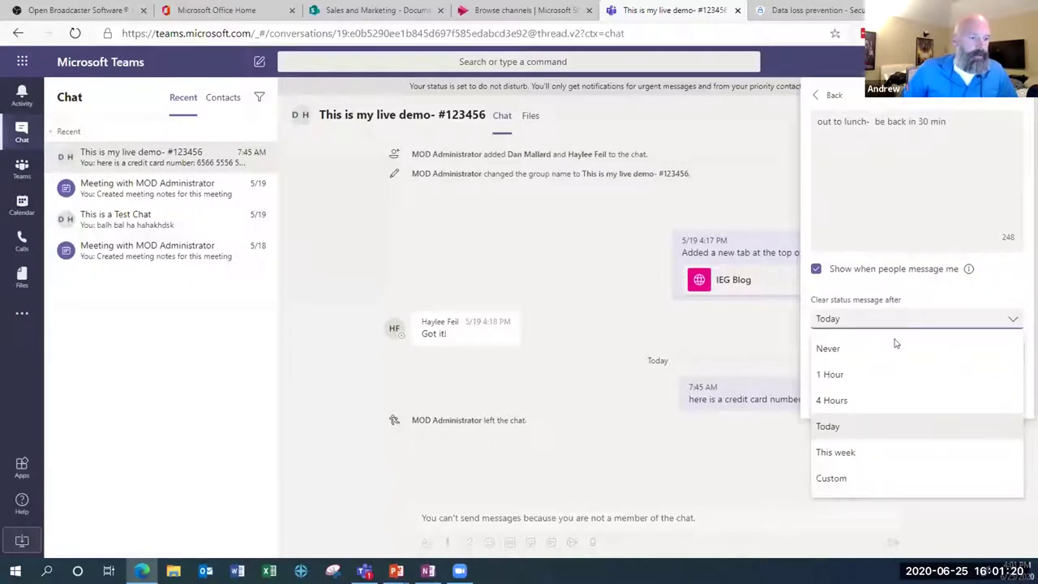
pyautogui.click(841, 481)
pyautogui.click(941, 348)
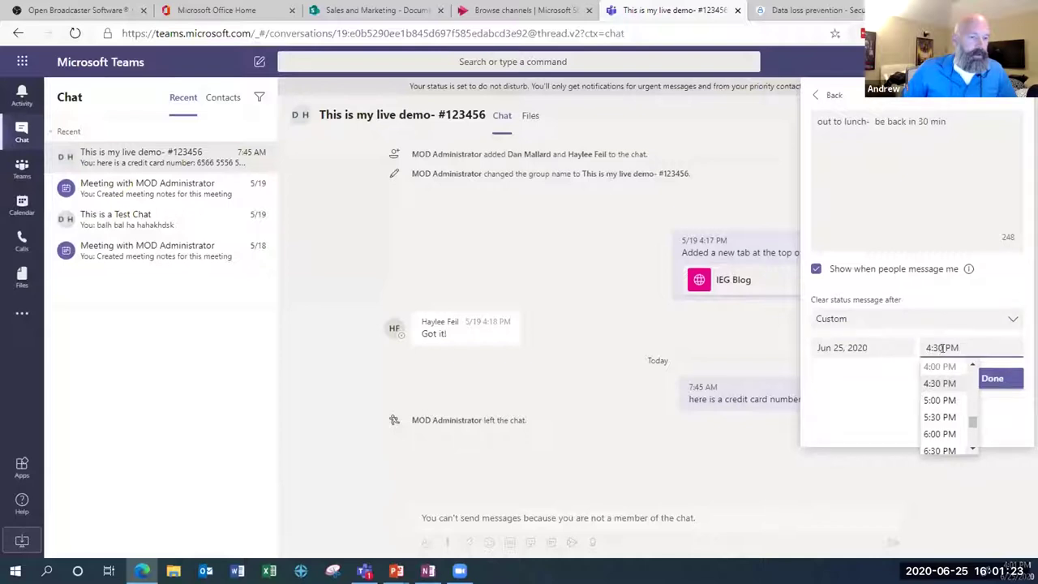
pyautogui.click(939, 383)
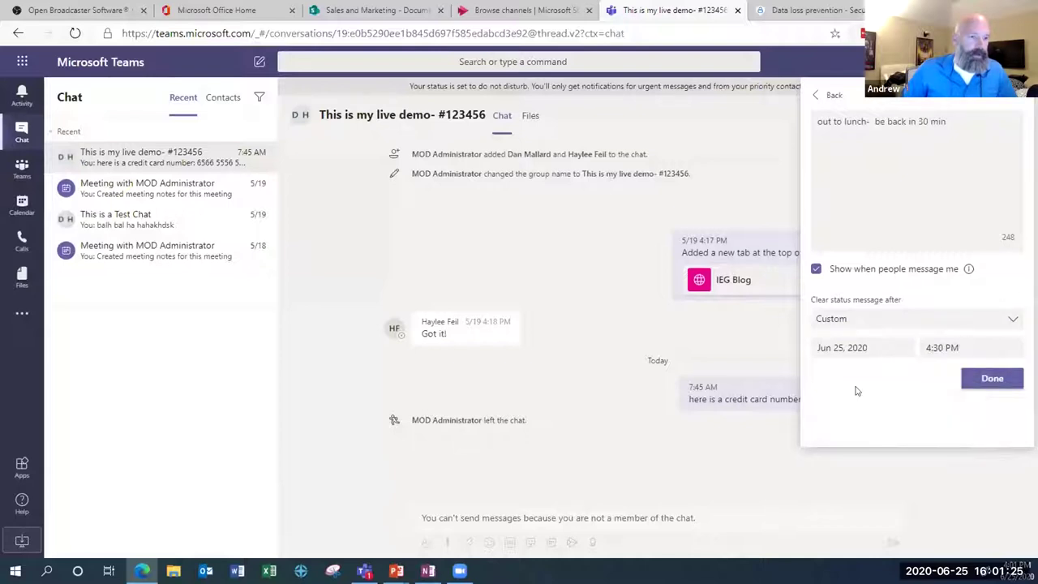
pyautogui.click(991, 378)
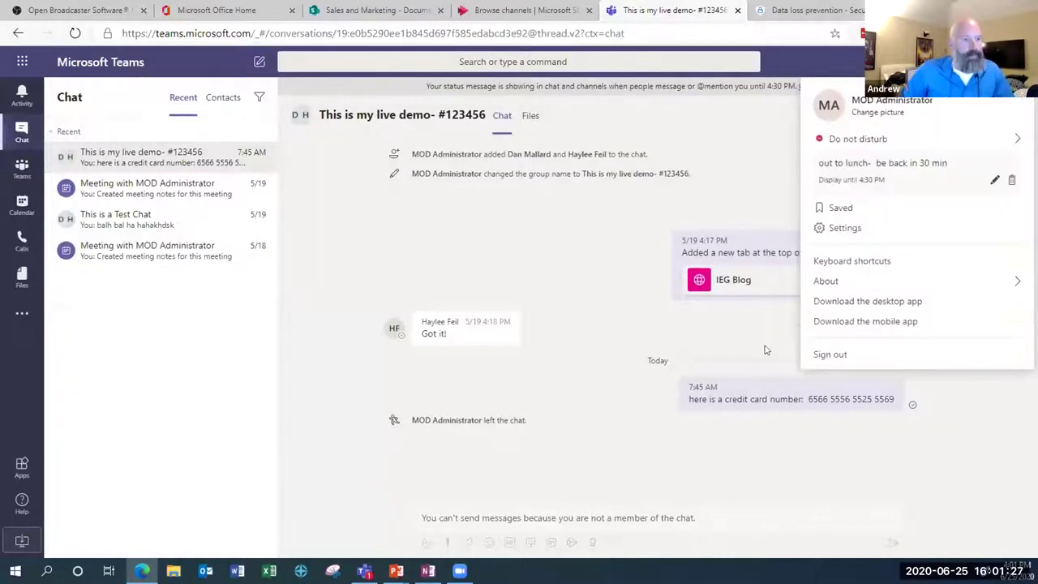
pyautogui.click(738, 171)
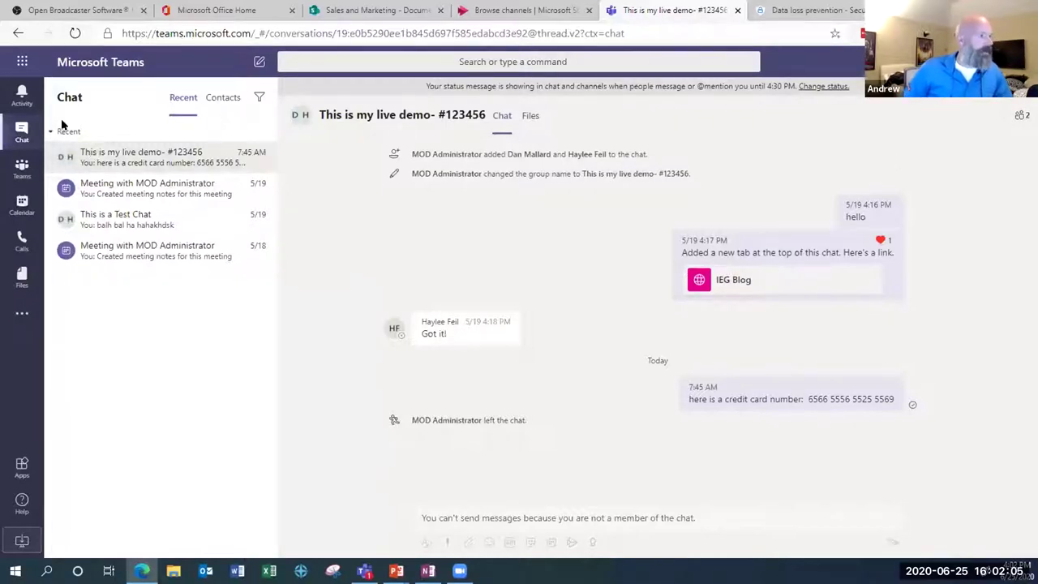
pyautogui.click(22, 97)
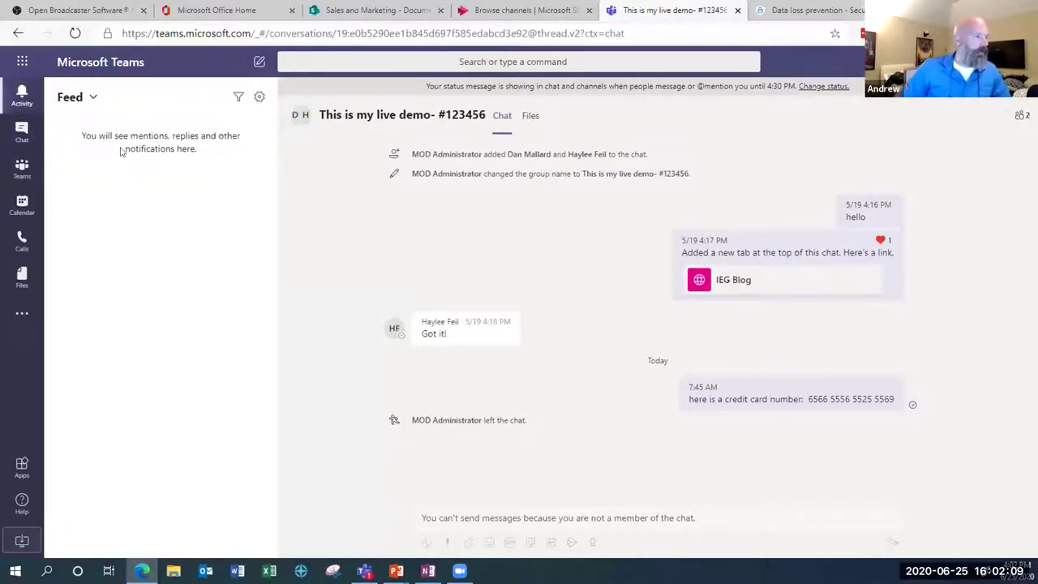
pyautogui.click(85, 110)
pyautogui.click(106, 156)
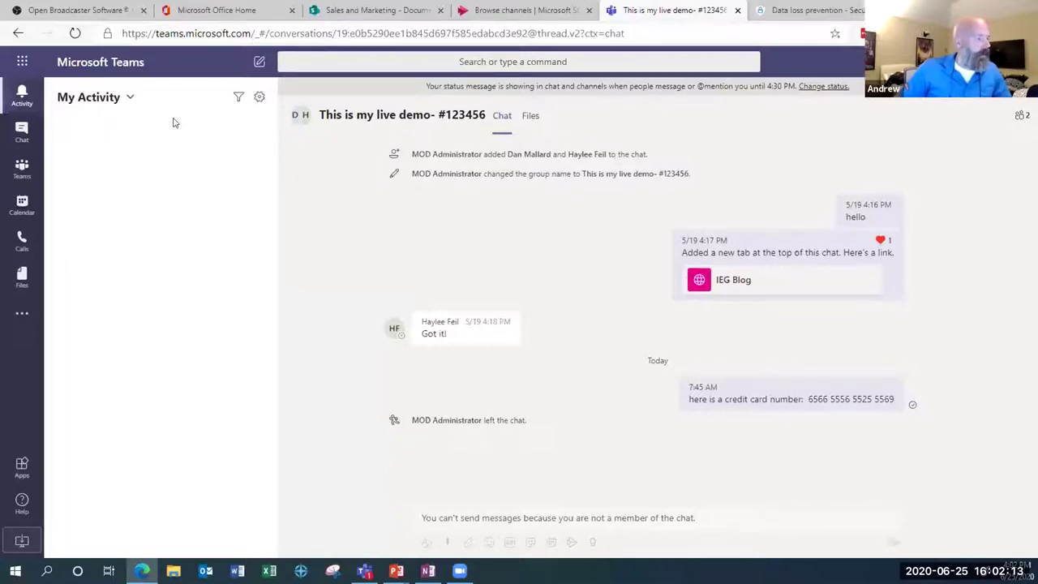
pyautogui.click(127, 100)
pyautogui.click(95, 133)
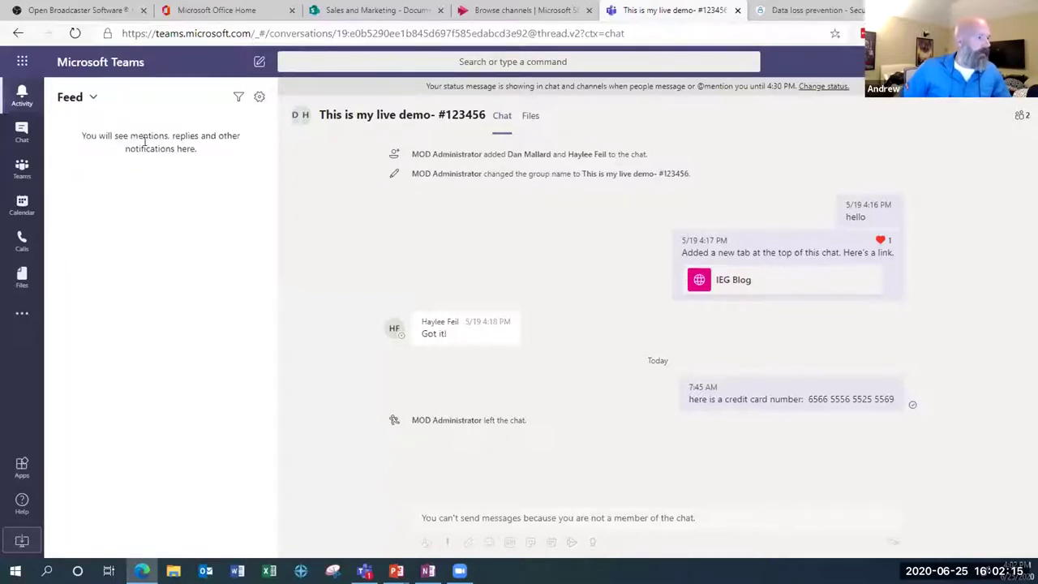
pyautogui.click(237, 97)
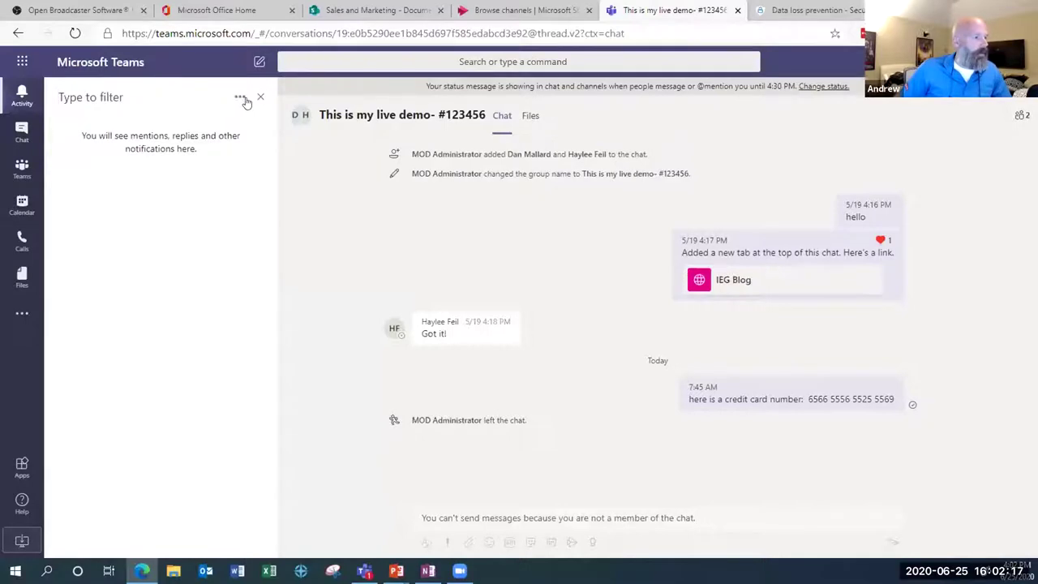
pyautogui.click(242, 99)
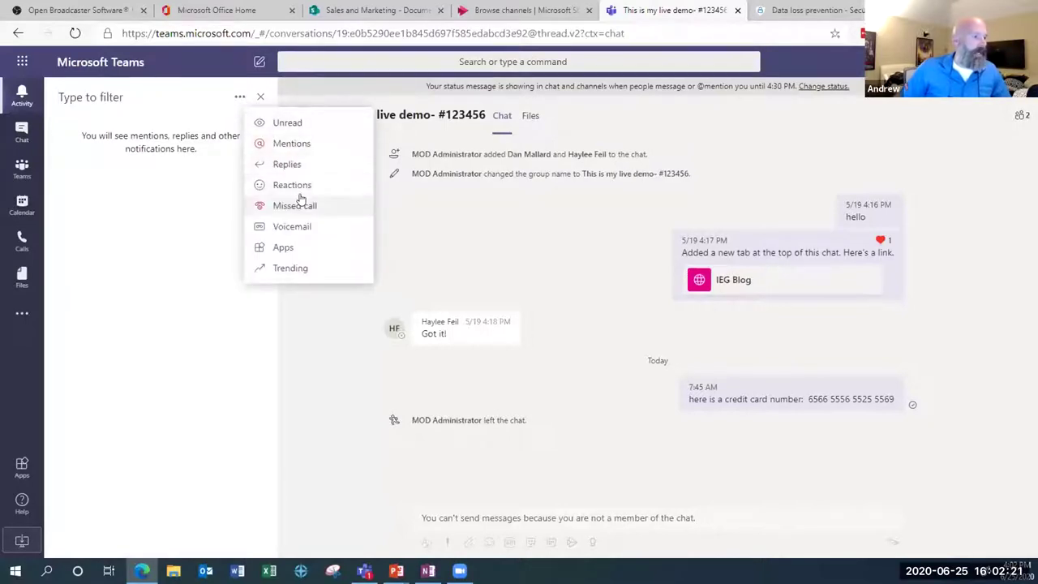
pyautogui.click(106, 156)
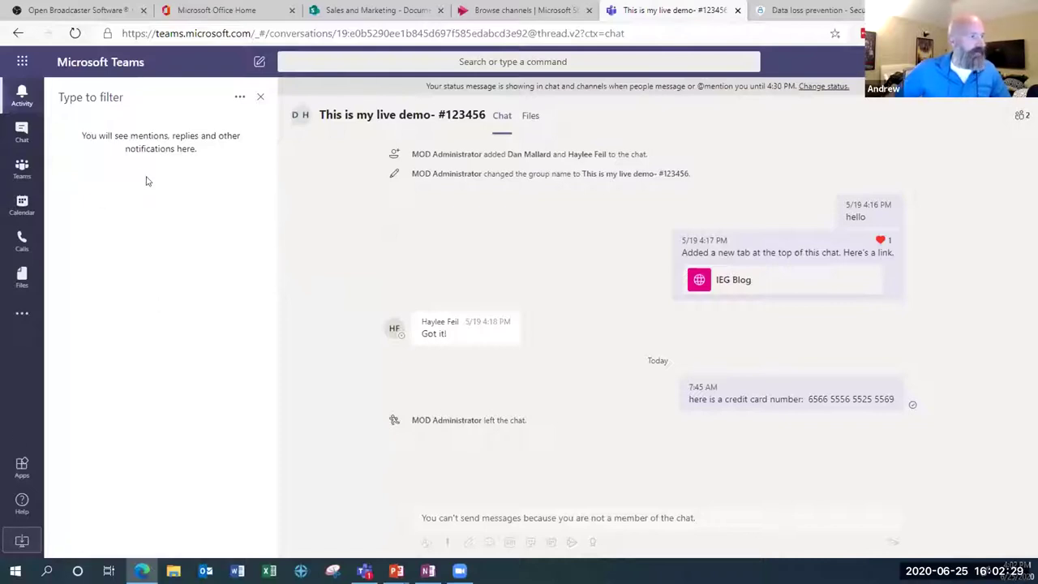
pyautogui.click(22, 132)
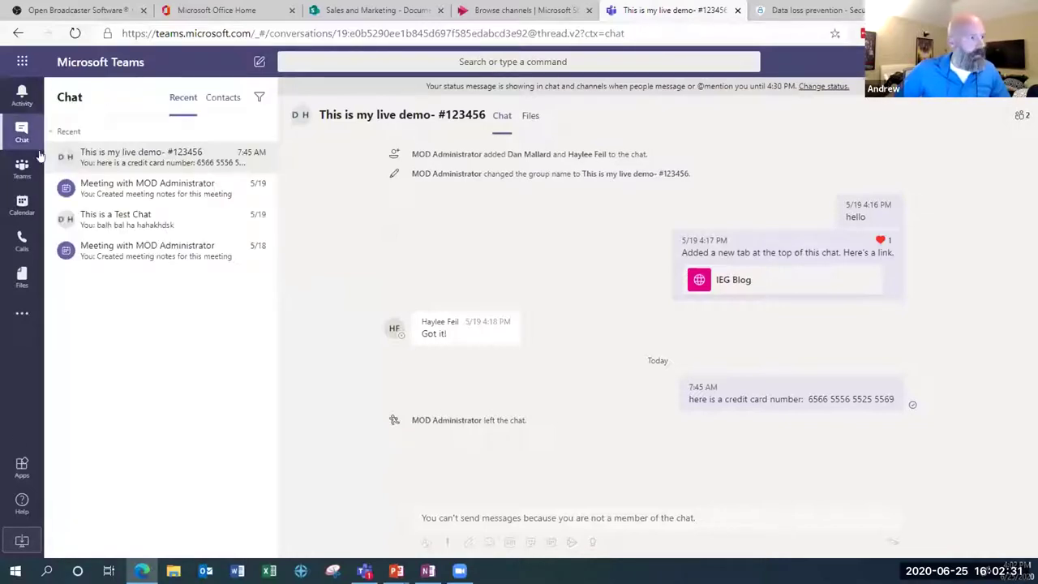
# Open the chat name filter and its Unread/Meetings/Muted options, close both, then focus the command bar.
pyautogui.click(259, 99)
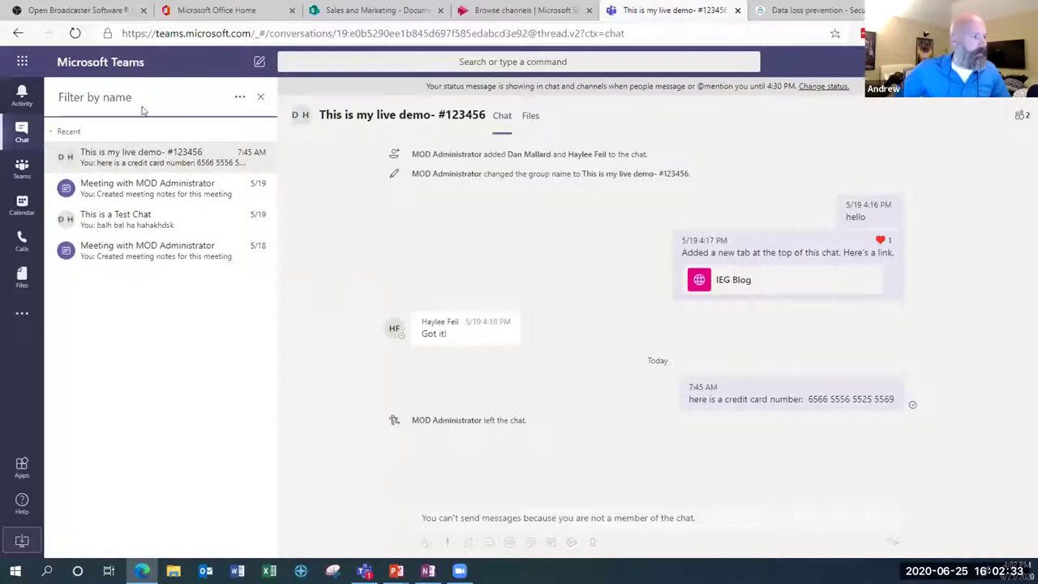
pyautogui.click(239, 97)
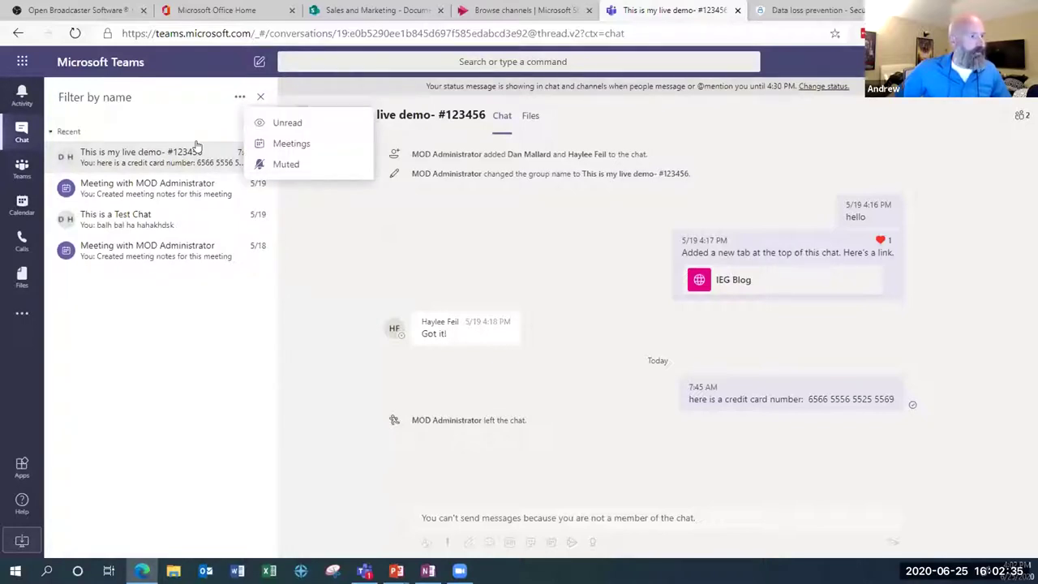
pyautogui.click(158, 101)
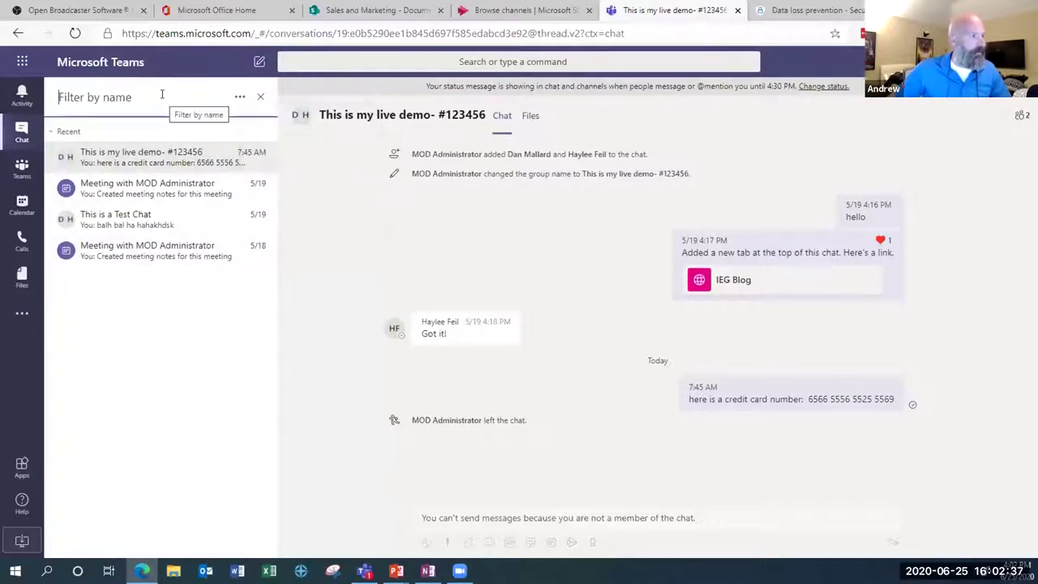
pyautogui.click(241, 98)
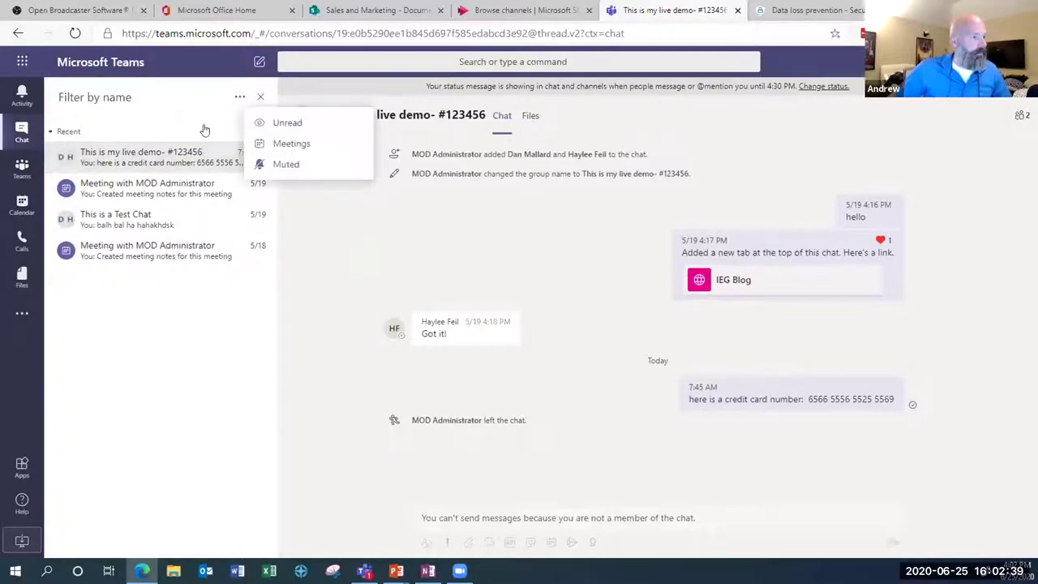
pyautogui.click(259, 97)
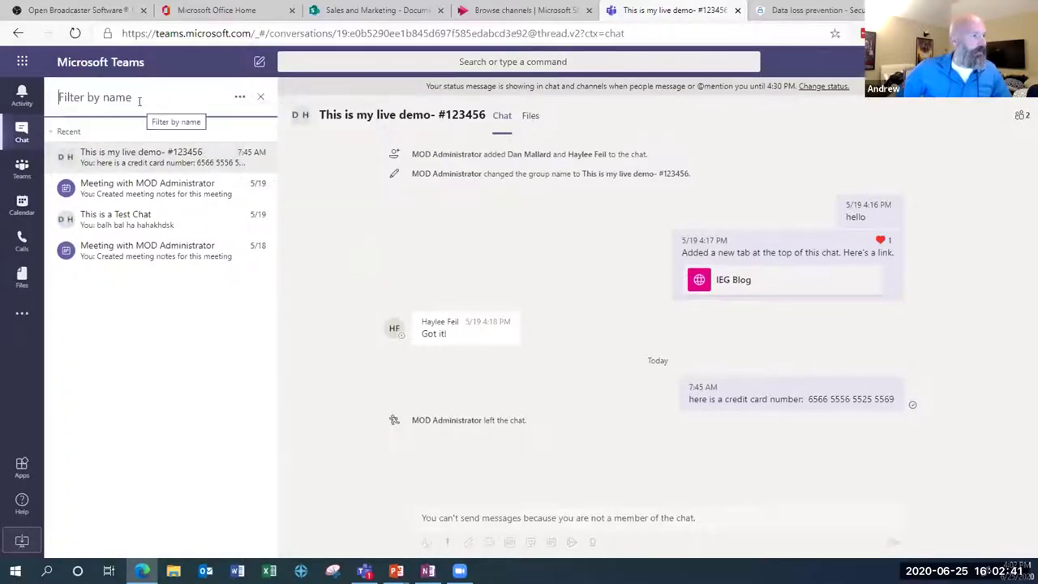
pyautogui.click(261, 97)
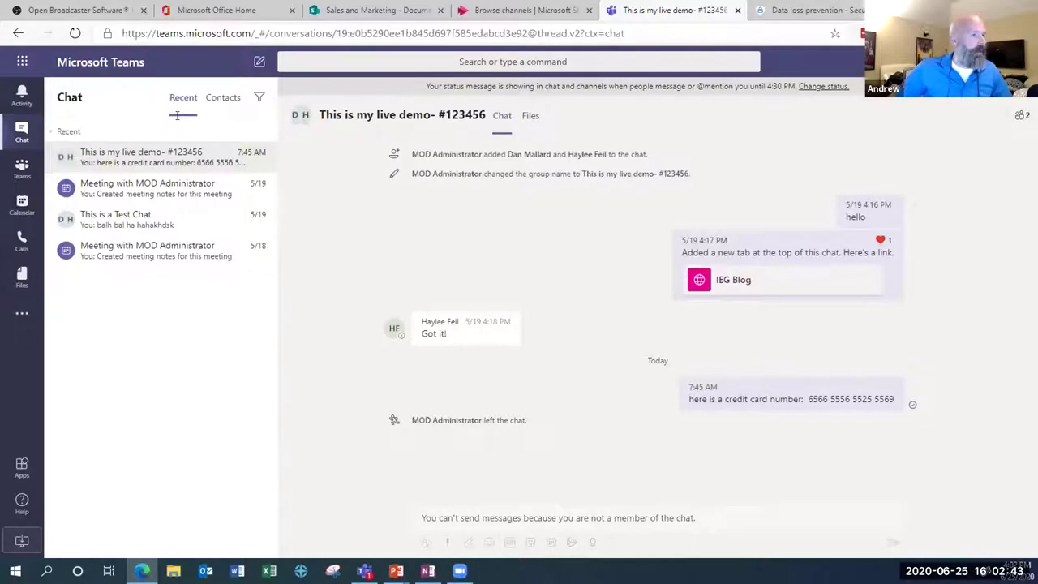
pyautogui.click(318, 62)
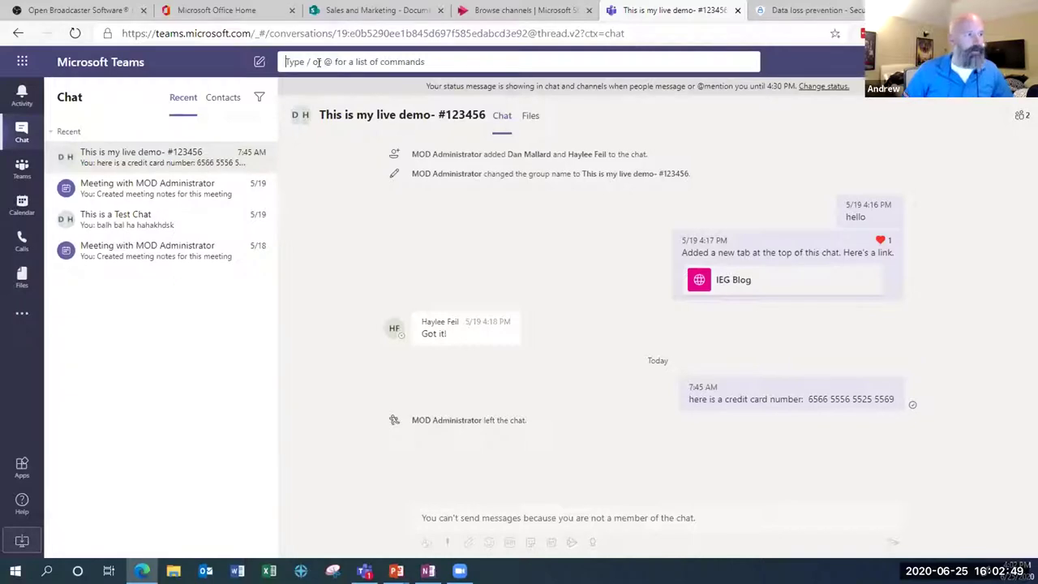
# Use the /call command to call the Sales Consultant contact, hang up, and dismiss the feedback page.
pyautogui.write('/')
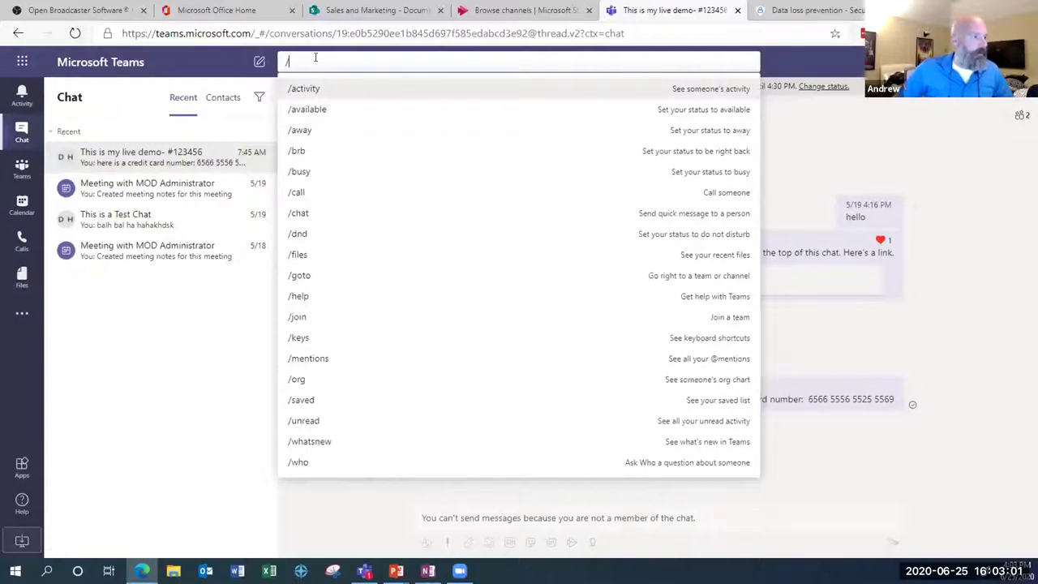
pyautogui.write('ll')
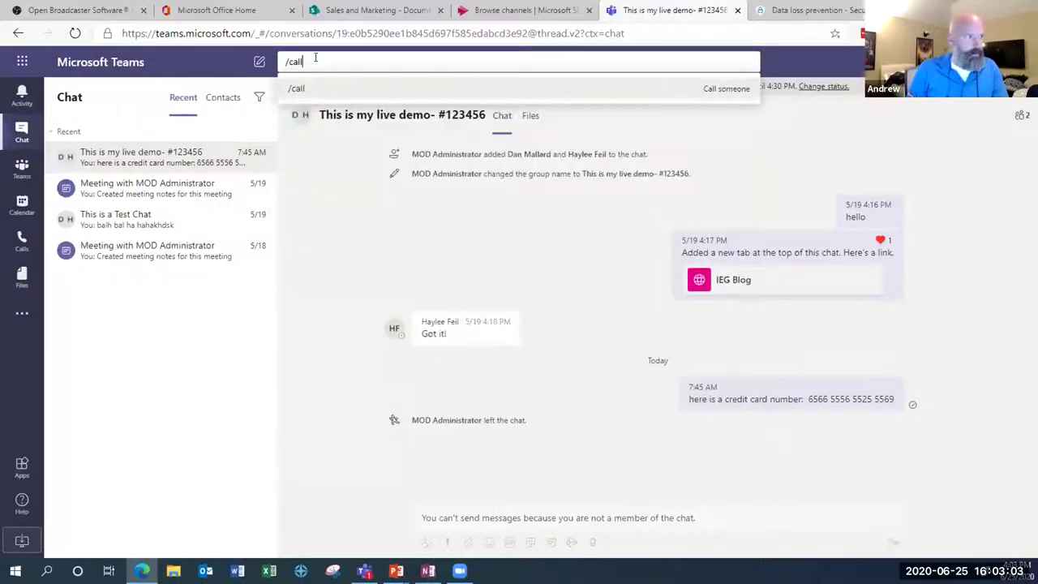
pyautogui.press('Return')
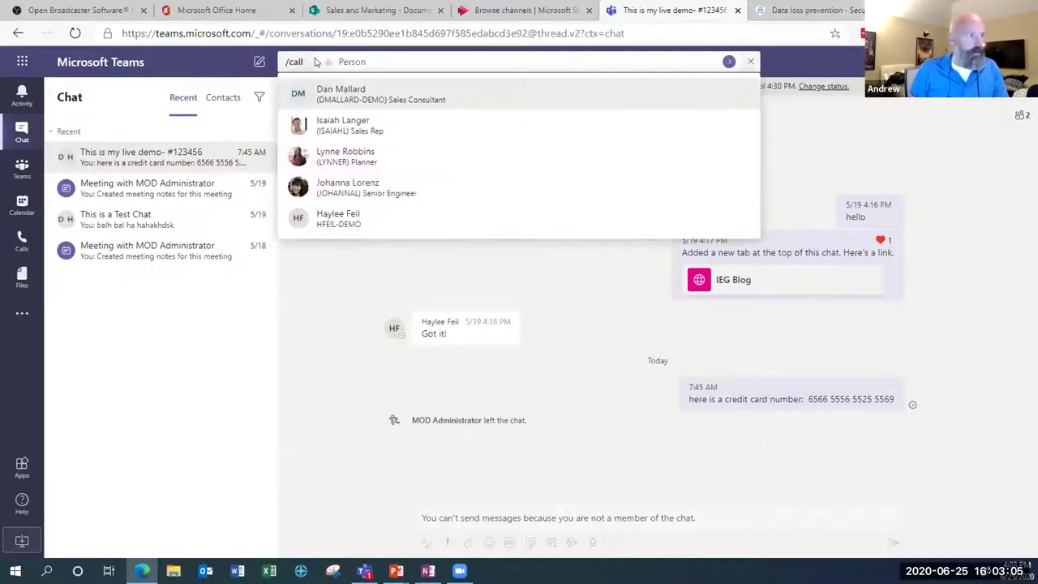
pyautogui.click(344, 97)
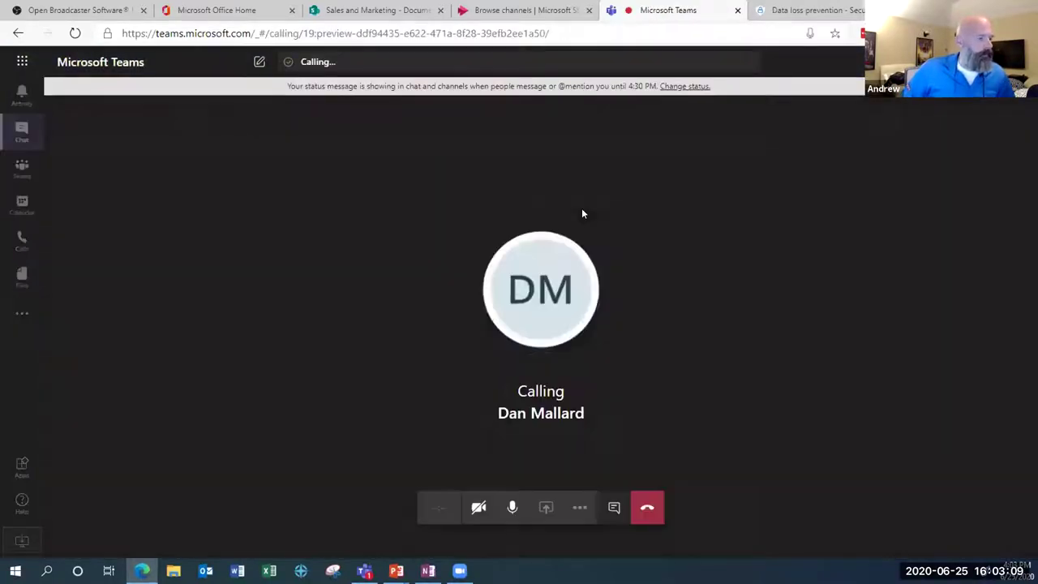
pyautogui.click(653, 507)
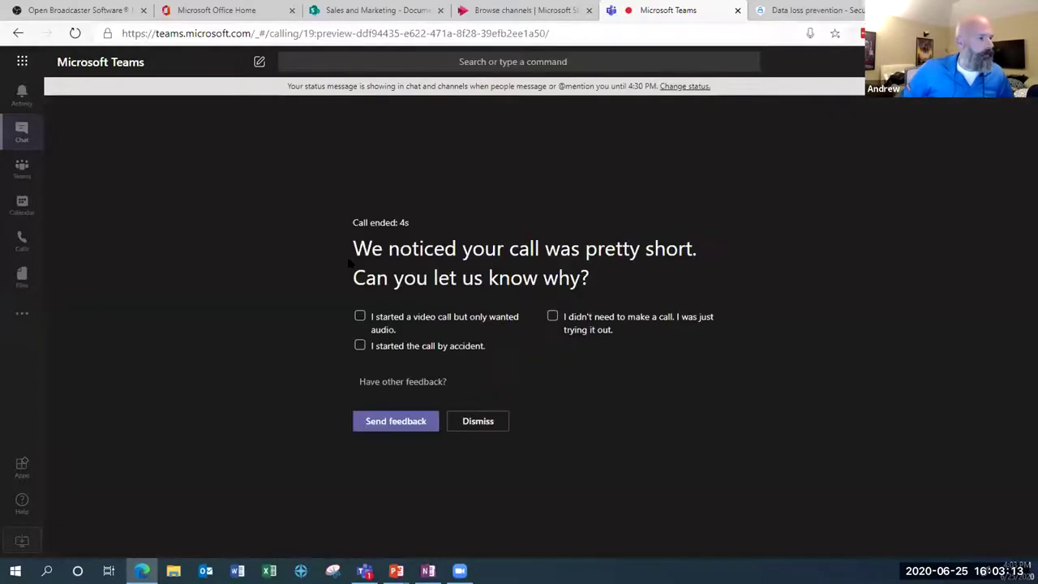
pyautogui.click(478, 421)
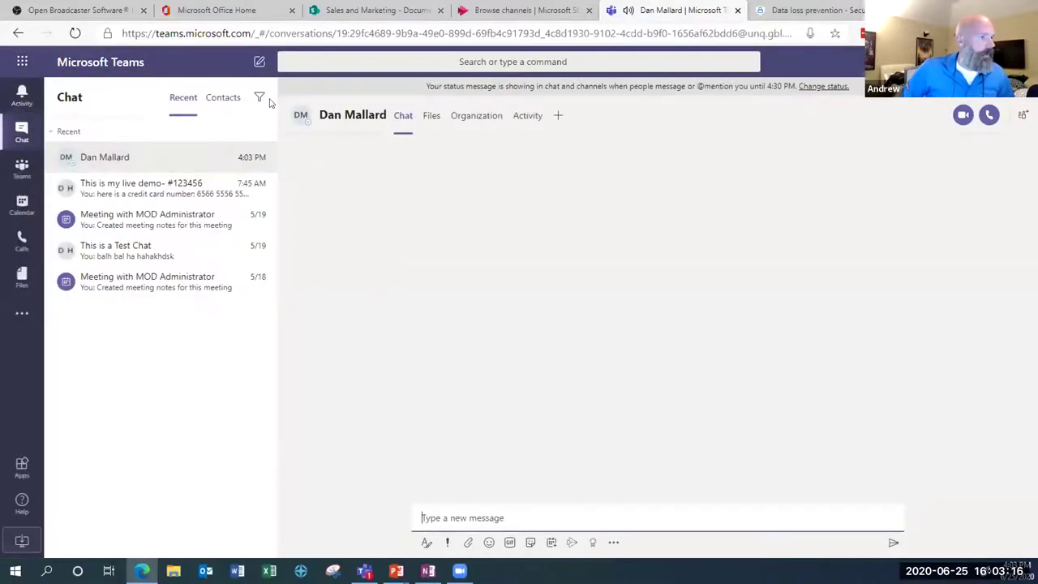
pyautogui.click(335, 68)
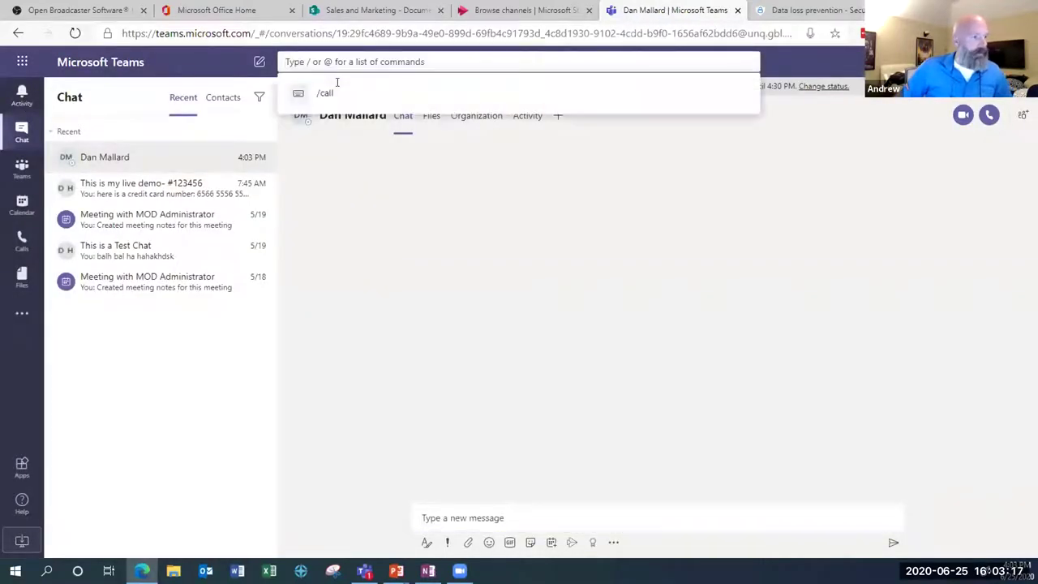
# Run the /org command for the Sales Consultant contact, whose org chart proves unavailable.
pyautogui.write('/')
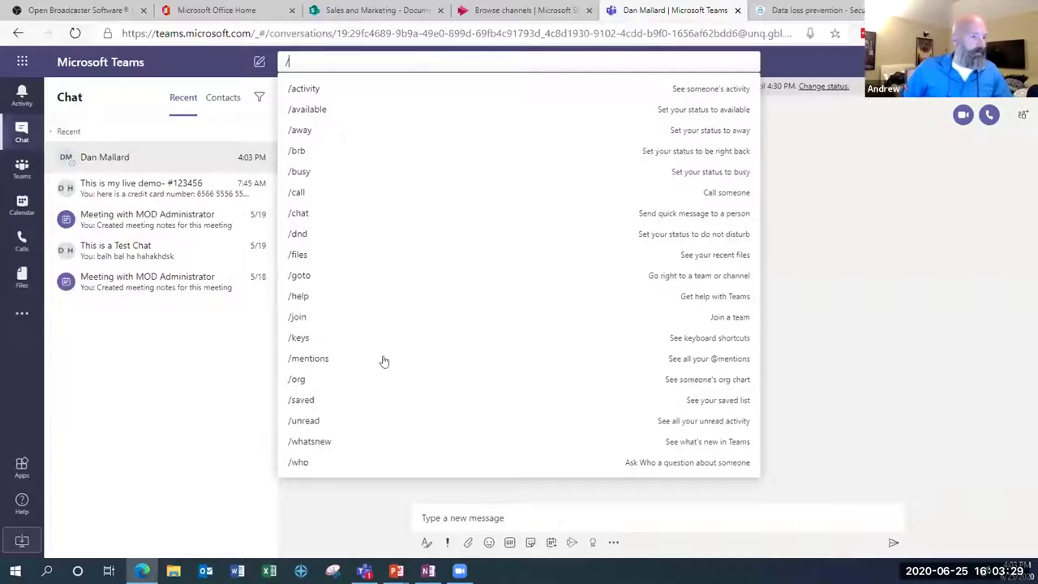
pyautogui.click(297, 381)
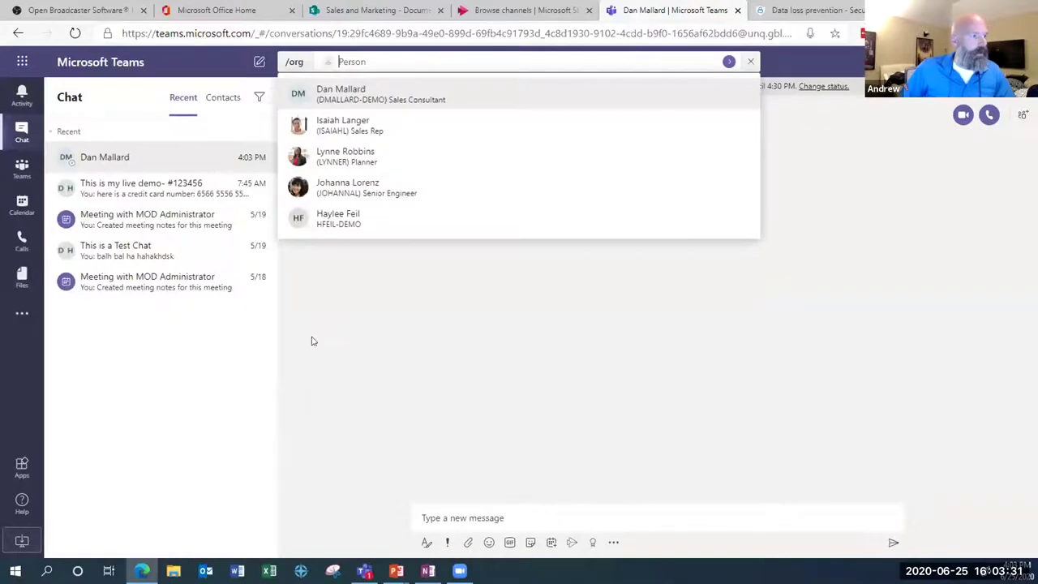
pyautogui.click(357, 94)
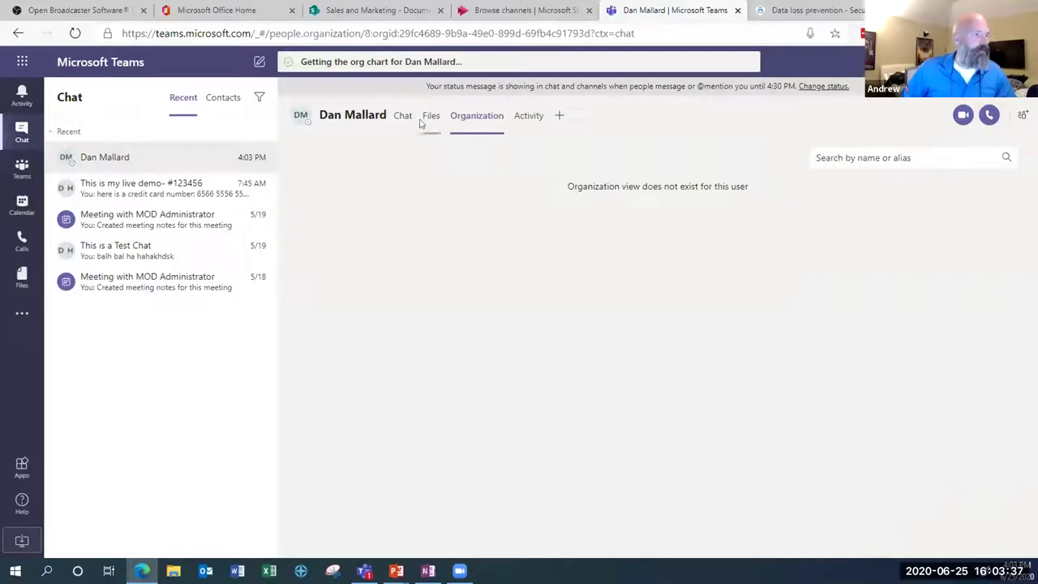
pyautogui.click(348, 65)
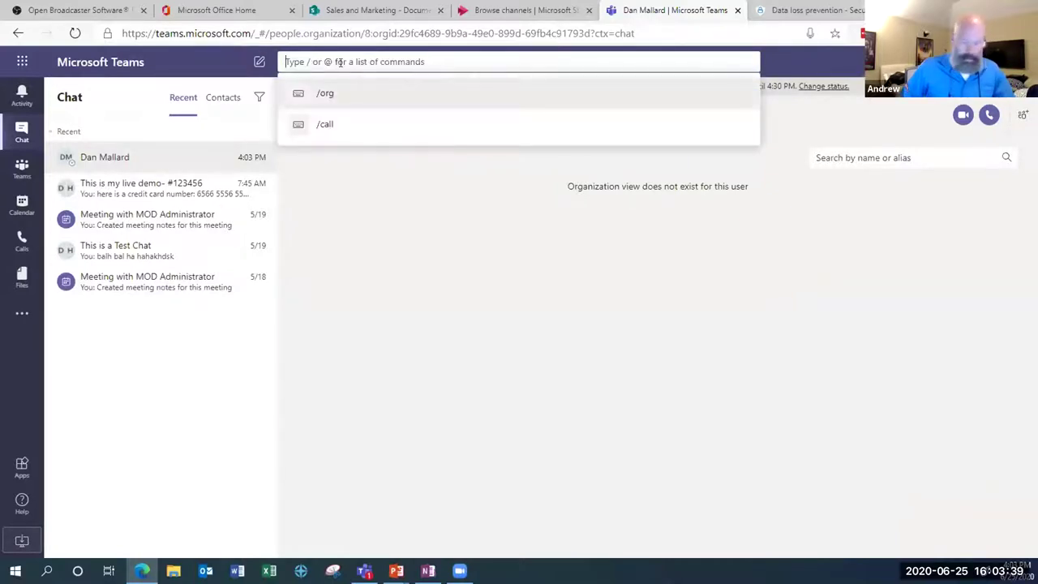
# Show the Senior Engineer's org chart with /org, then open the Project Manager colleague's card.
pyautogui.write('/org')
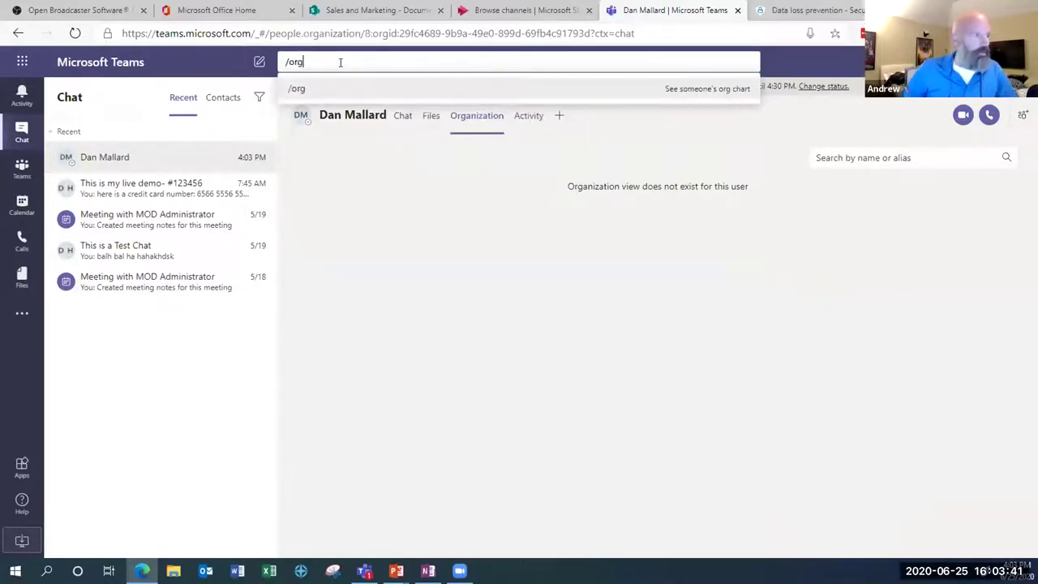
pyautogui.press('Return')
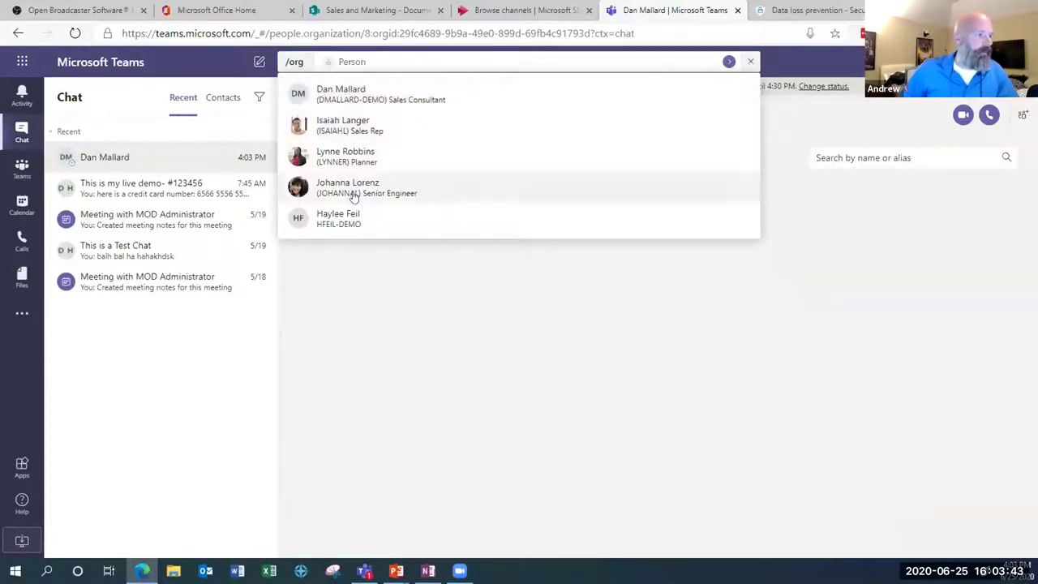
pyautogui.click(347, 191)
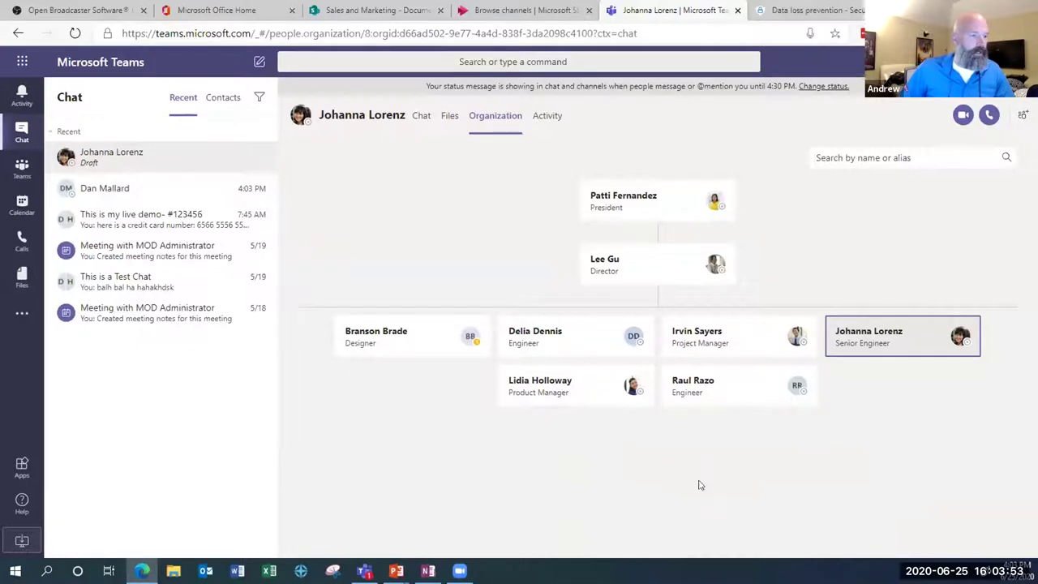
pyautogui.click(732, 344)
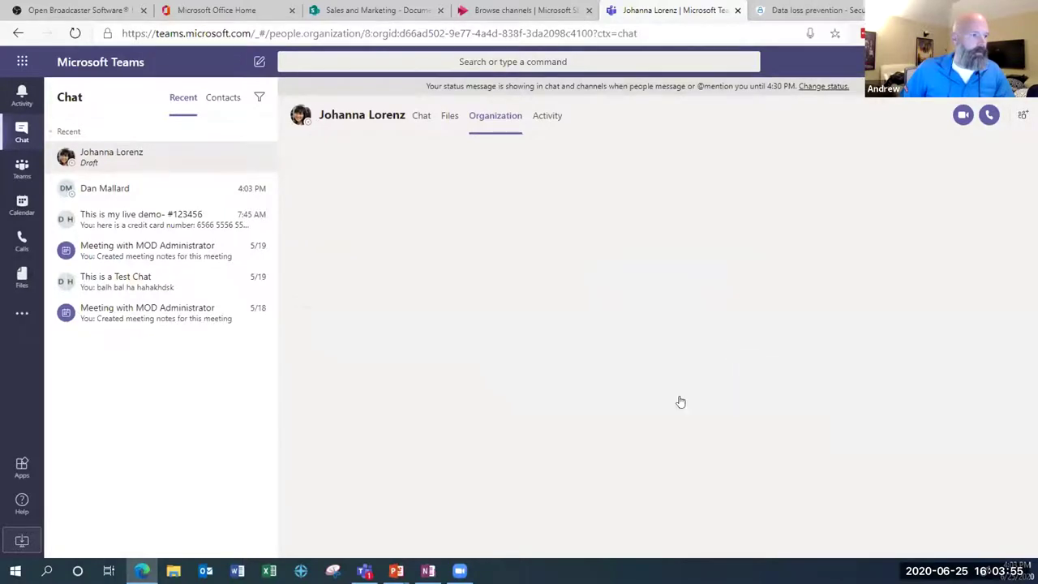